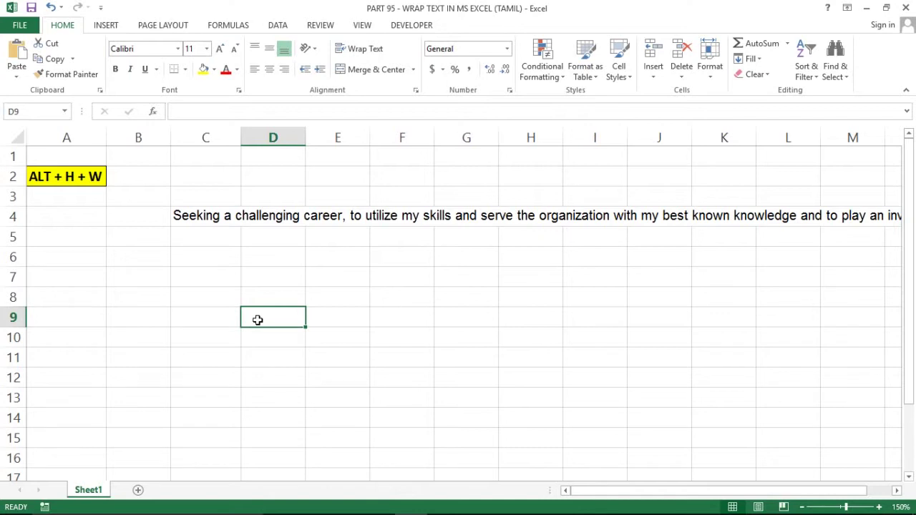
Step: Select C4 and compare its sentence with the empty neighbouring cells C3, C5 and D3
left_click(182, 239)
left_click(201, 219)
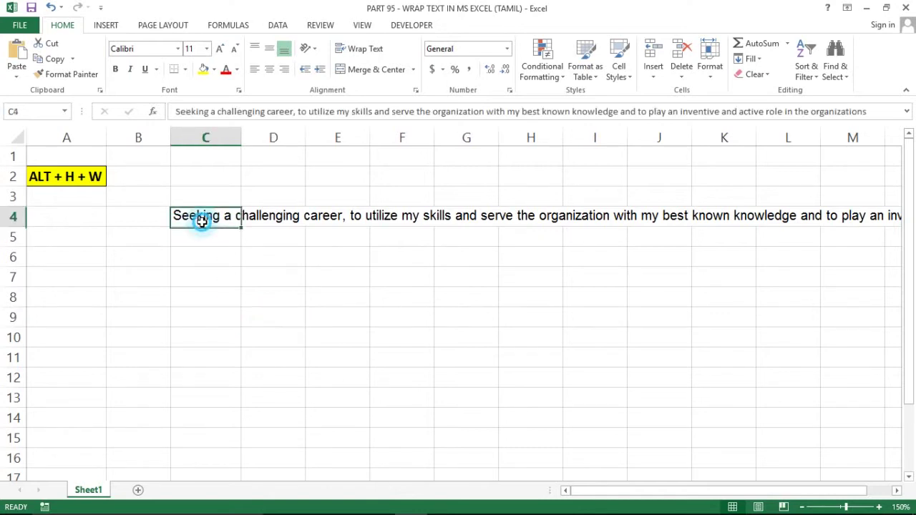
left_click(289, 203)
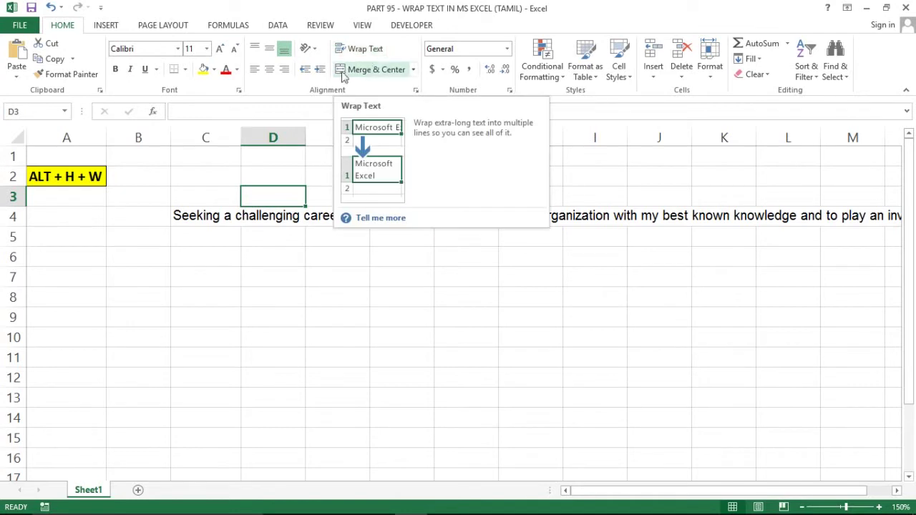
left_click(204, 222)
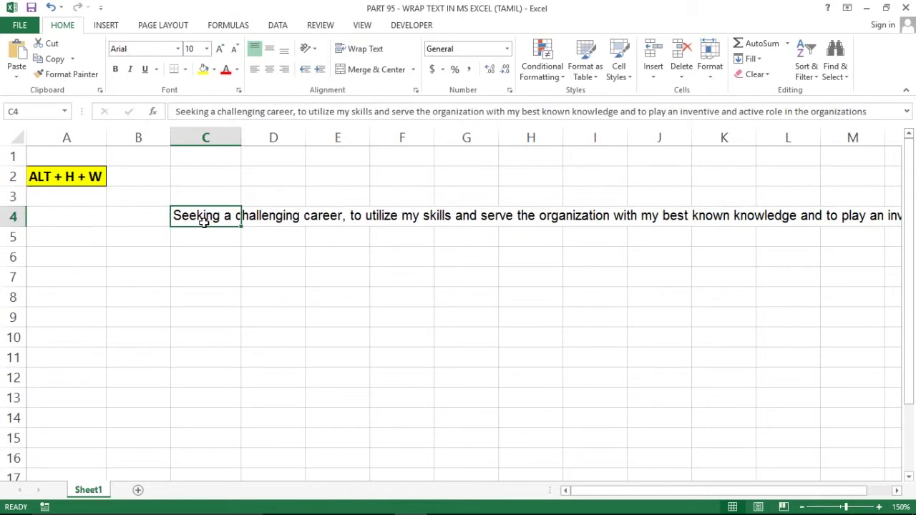
left_click(229, 233)
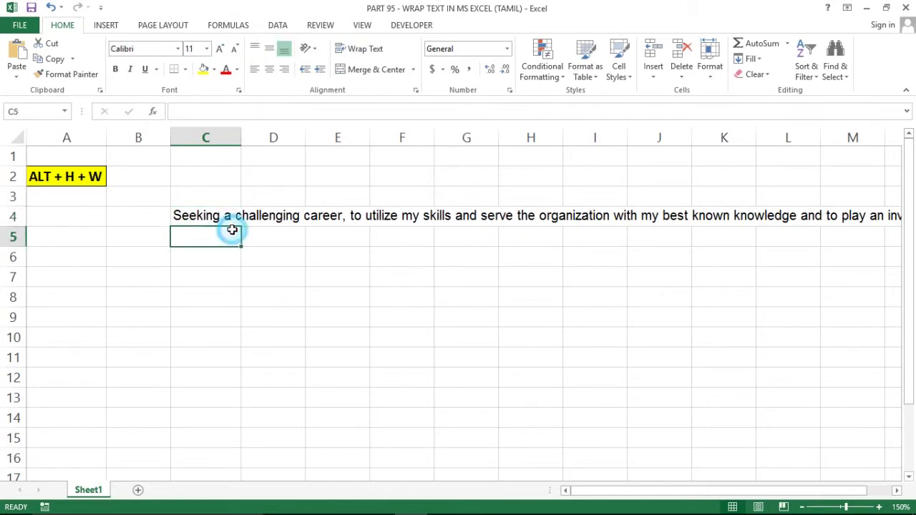
left_click(215, 231)
left_click(216, 213)
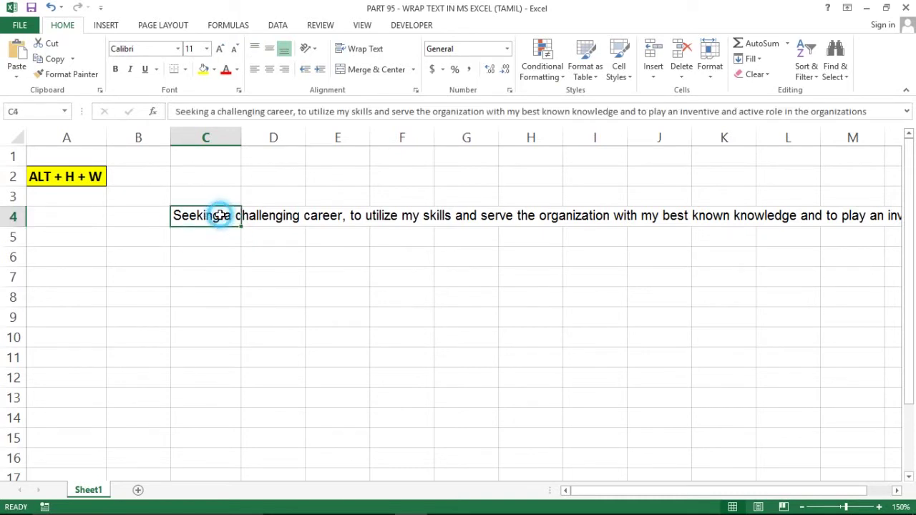
left_click(201, 192)
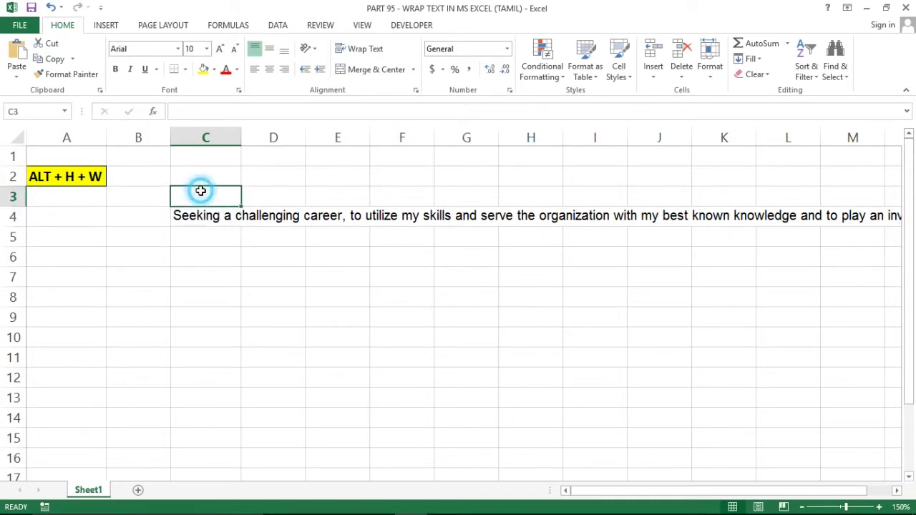
left_click(197, 225)
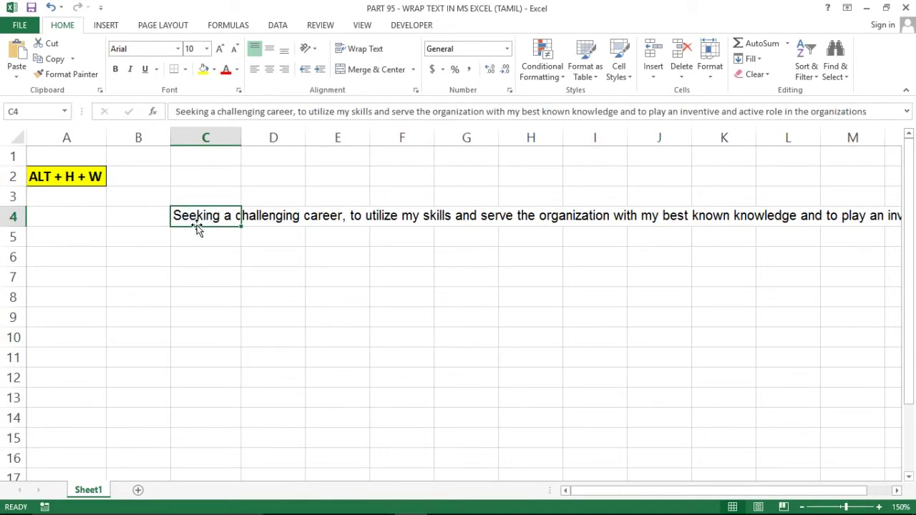
Step: Step along row 4 to find where the sentence ends, then return to C4
key("Right")
key("Right")
key("Right")
key("Right")
key("Right")
key("Left")
key("Left")
key("Left")
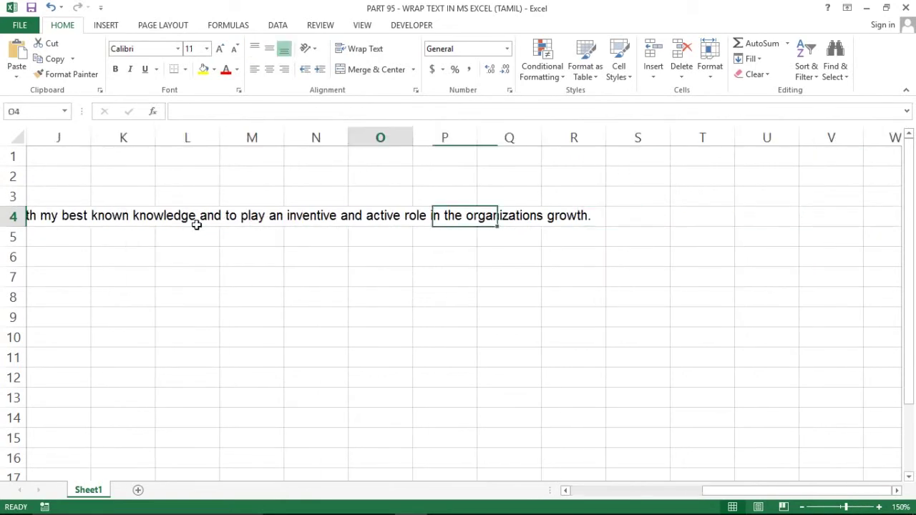
key("Home")
left_click(196, 224)
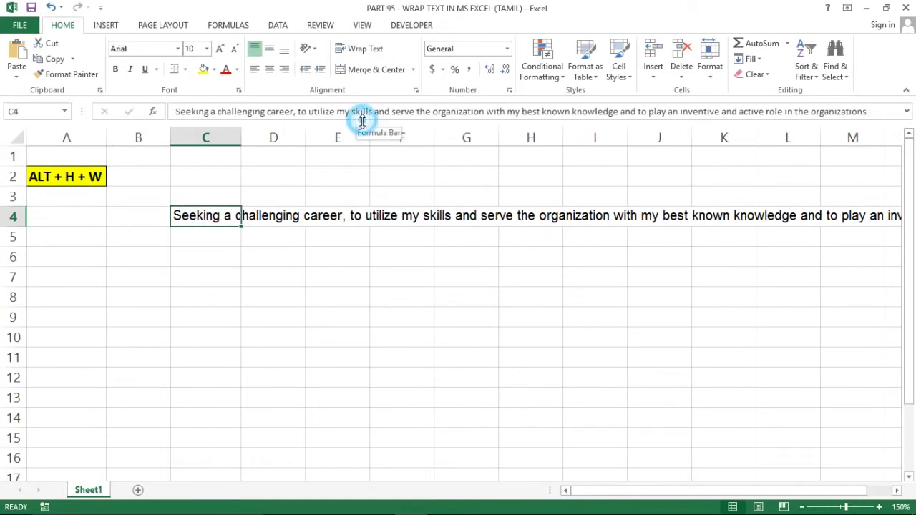
Step: Expand the formula bar to two lines so C4's full sentence through 'growth.' shows
left_click_drag(362, 120, 362, 148)
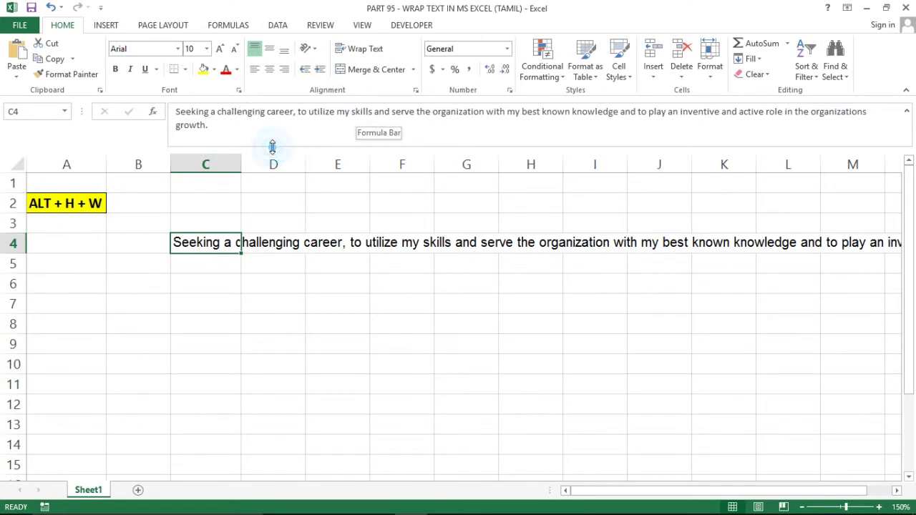
left_click_drag(272, 147, 272, 141)
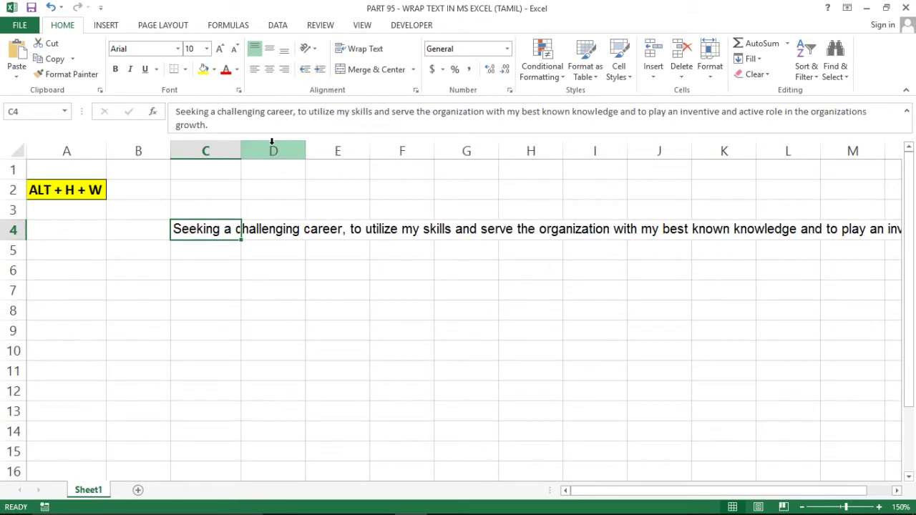
left_click(200, 210)
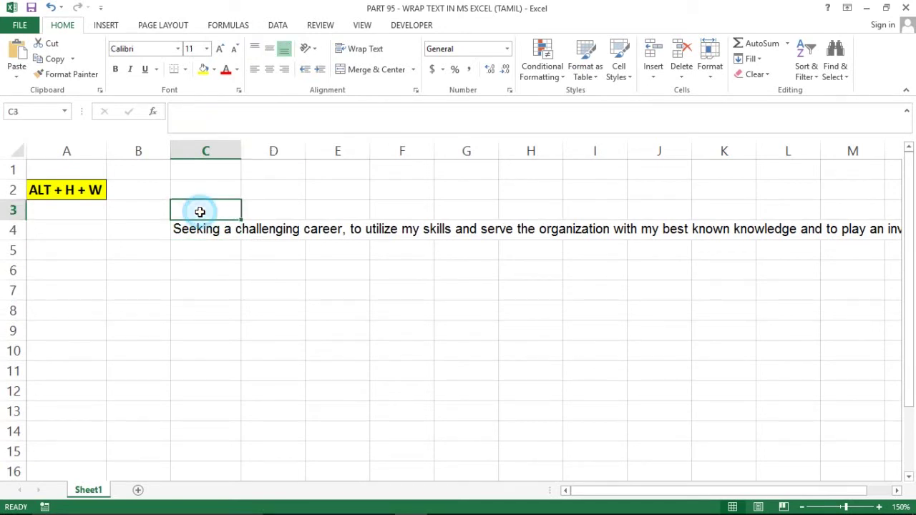
left_click(199, 228)
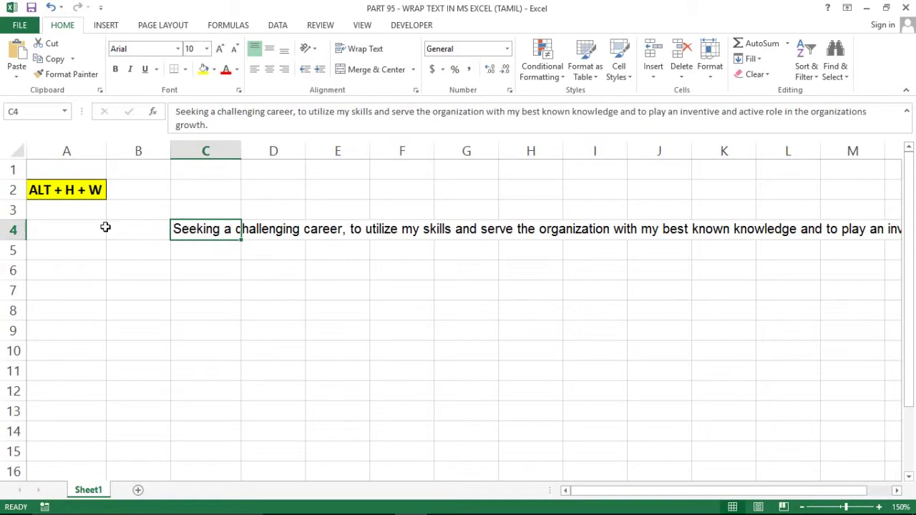
Step: Wrap C4's text, widen column C to about 235 pixels, and centre it horizontally and vertically
left_click(355, 50)
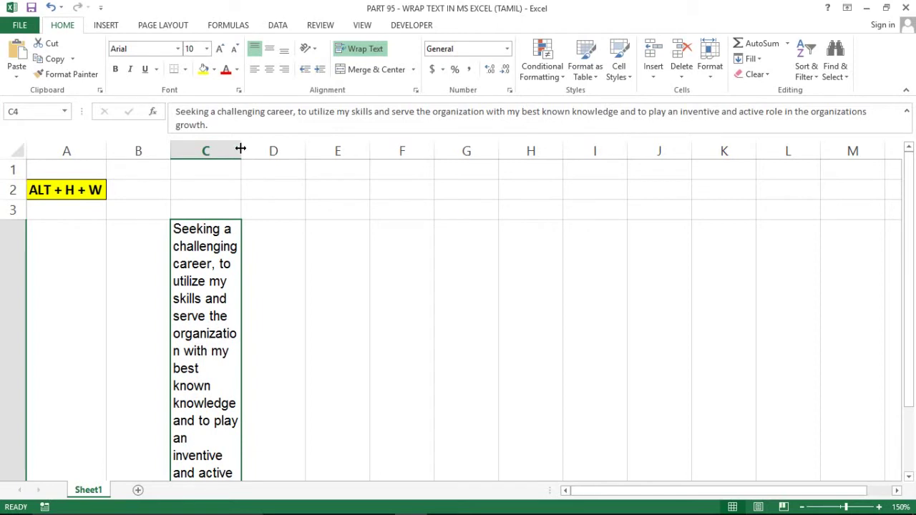
left_click_drag(241, 149, 406, 152)
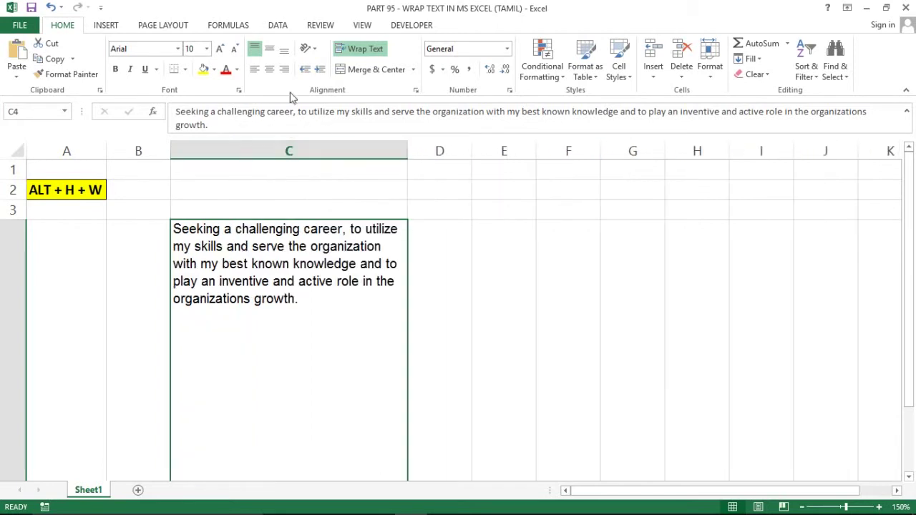
left_click(271, 72)
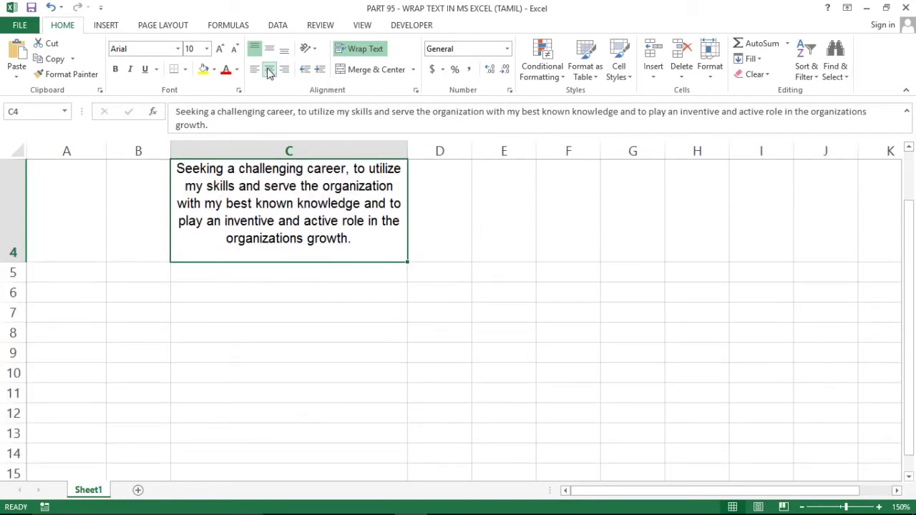
left_click(267, 50)
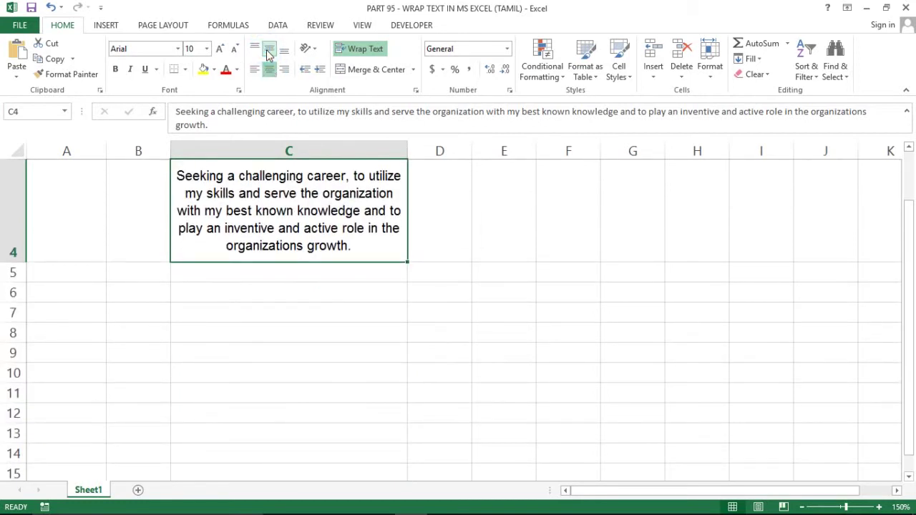
key("Up")
key("Up")
key("Up")
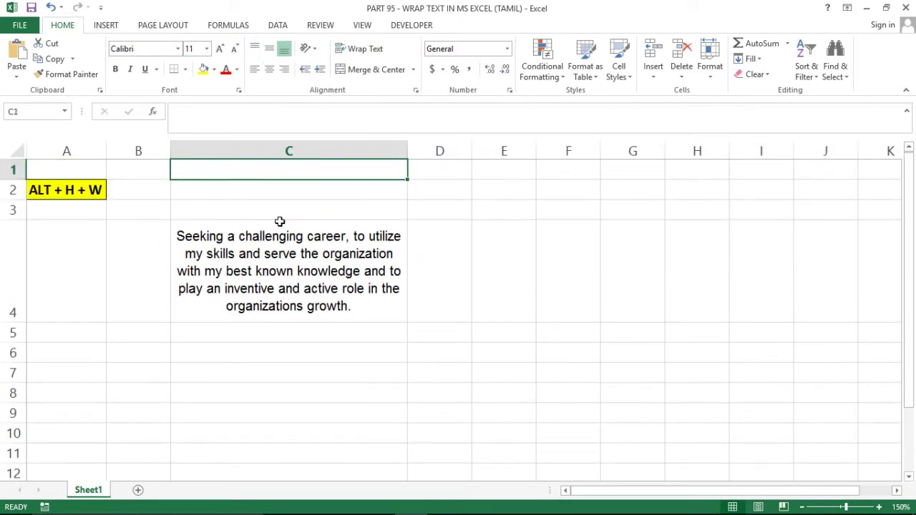
key("Down")
key("Down")
key("Down")
key("Down")
key("Up")
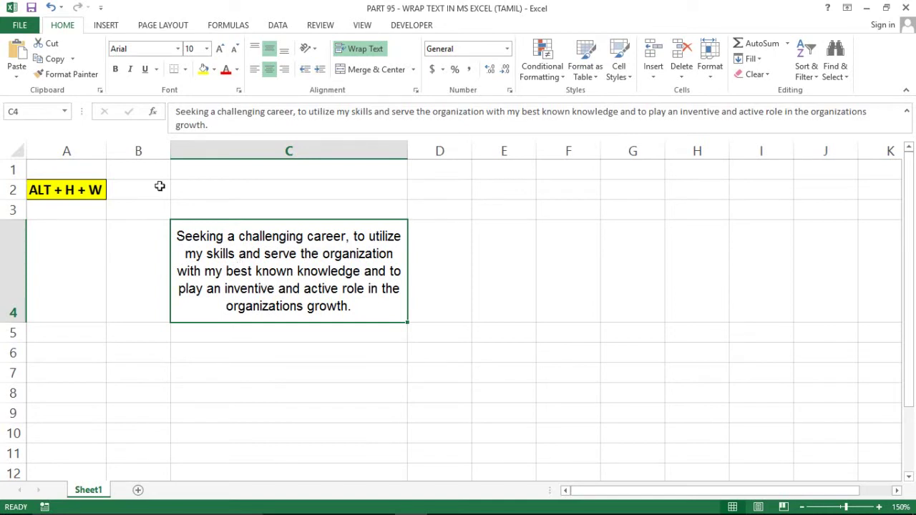
left_click(365, 50)
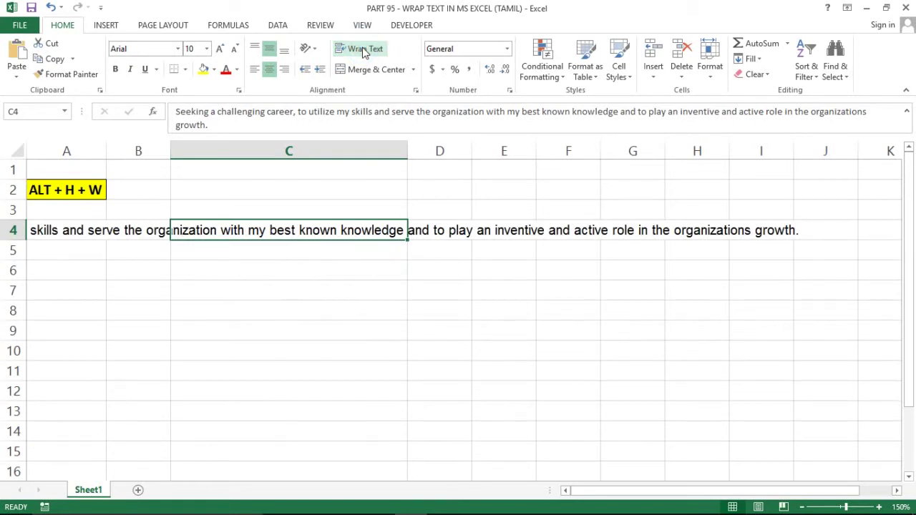
left_click(255, 71)
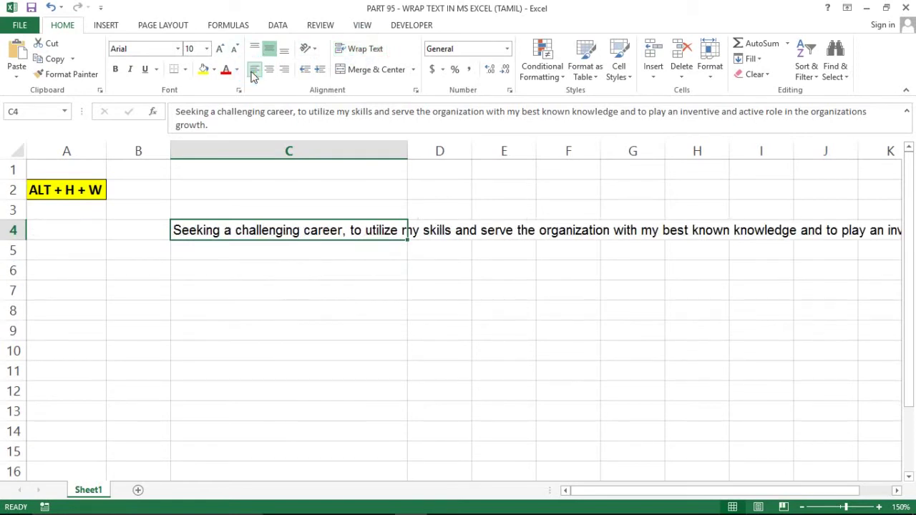
left_click(269, 257, "ctrl")
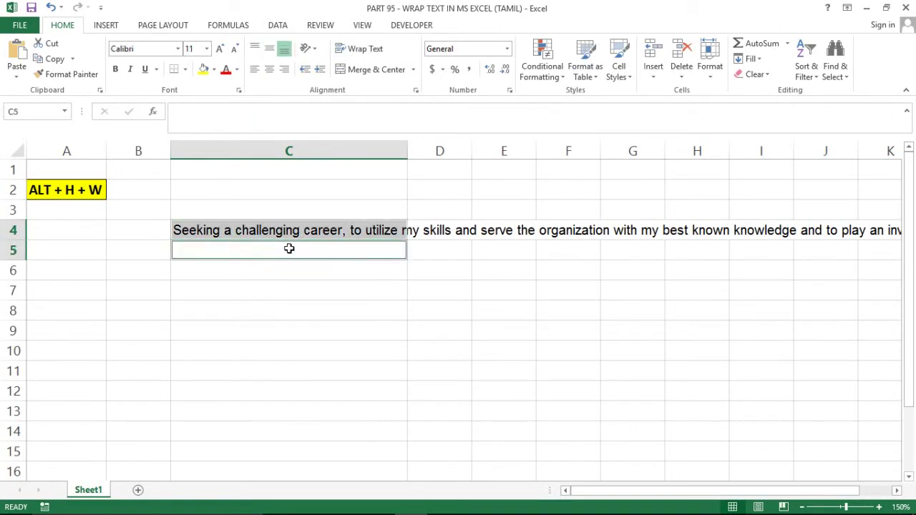
left_click(287, 249)
left_click(297, 267)
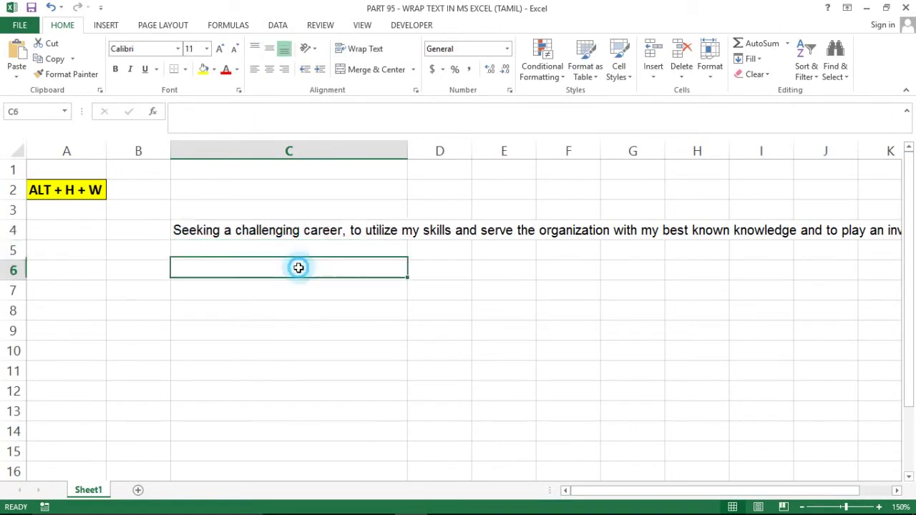
left_click(245, 230)
left_click(250, 264)
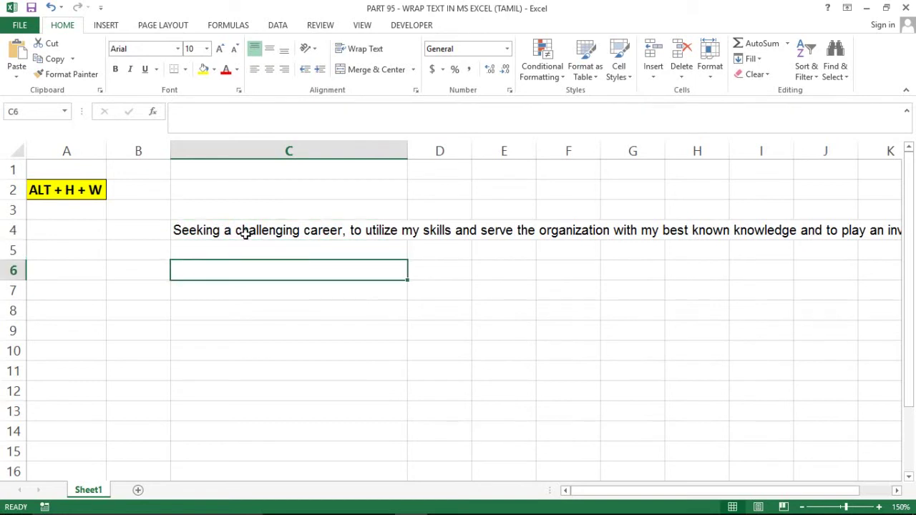
left_click(243, 232)
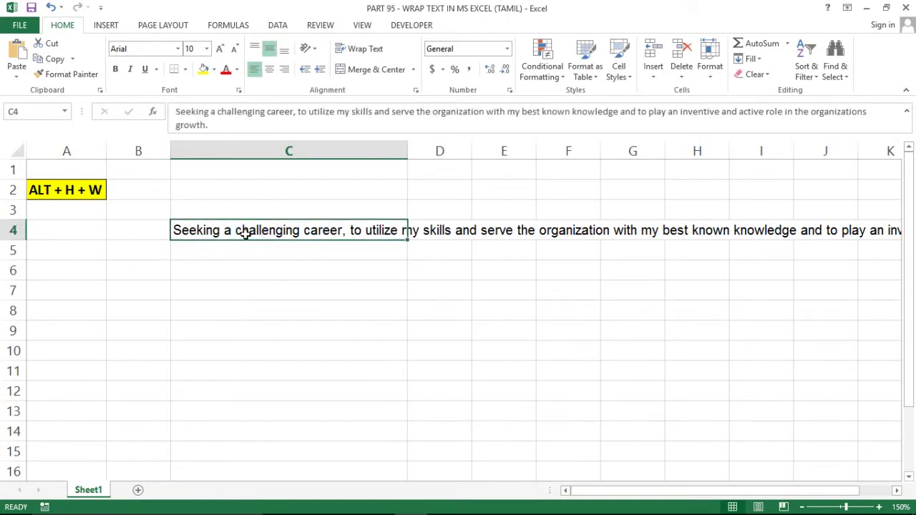
Step: Toggle Wrap Text on C4 on, off and on again with Alt+H+W, giving five lines
key("alt")
key("h")
key("w")
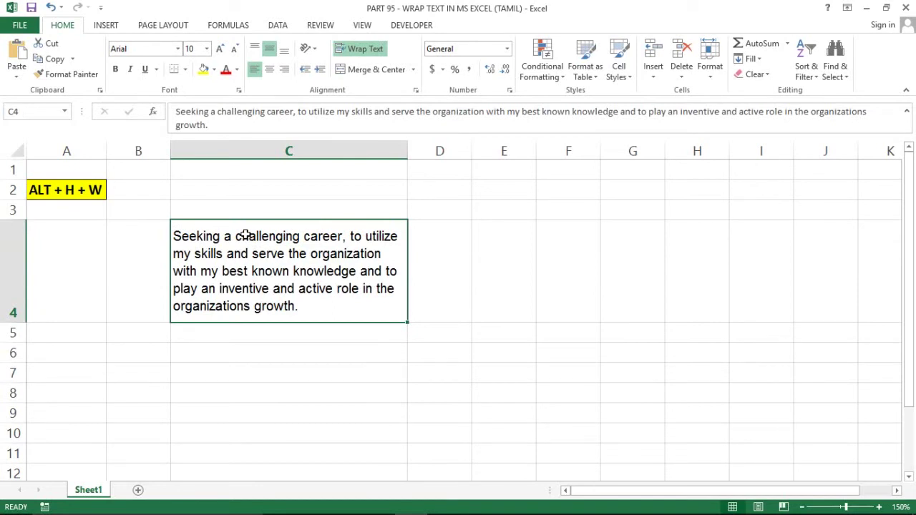
key("alt")
key("h")
key("w")
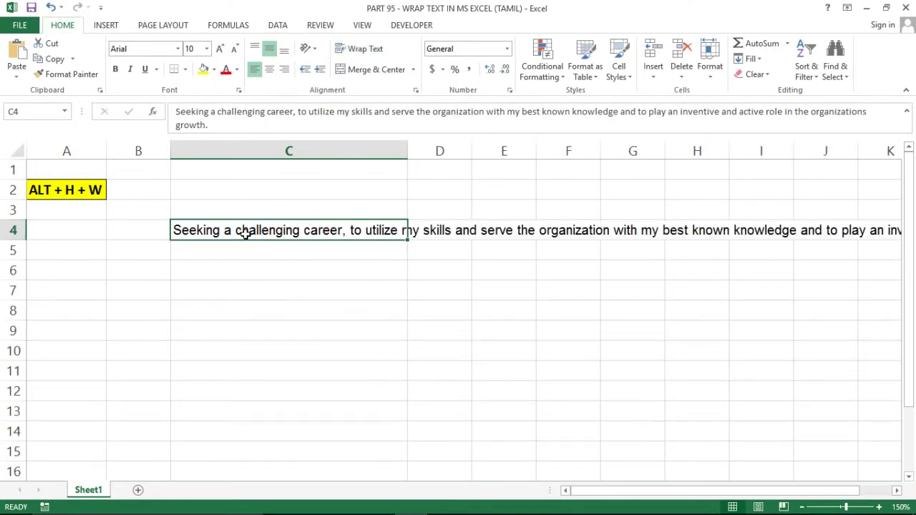
key("alt")
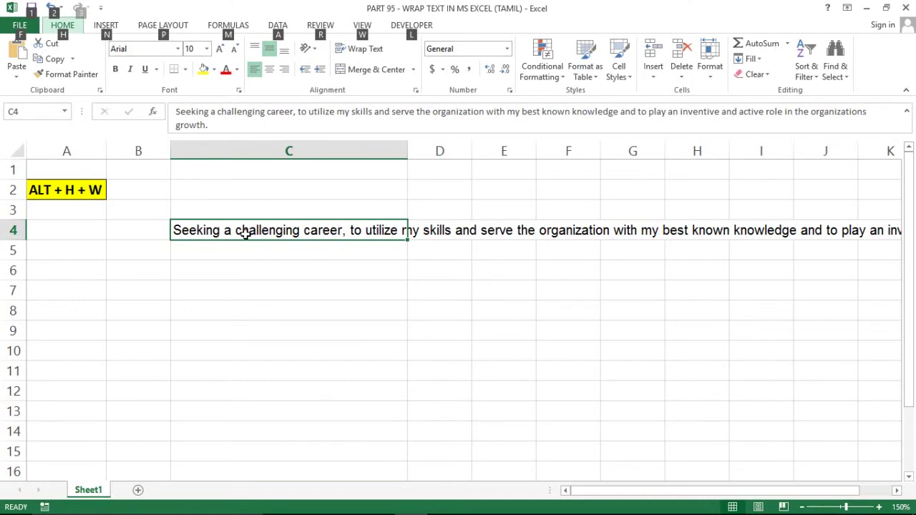
key("h")
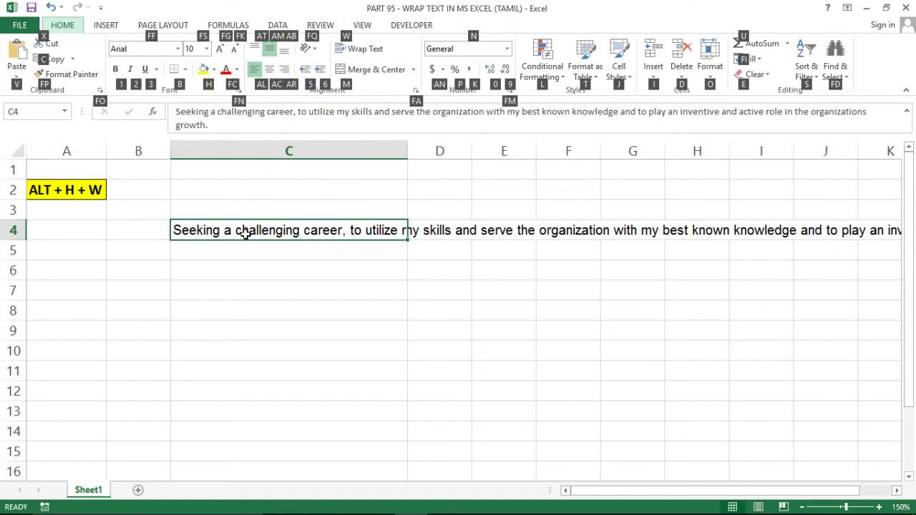
key("w")
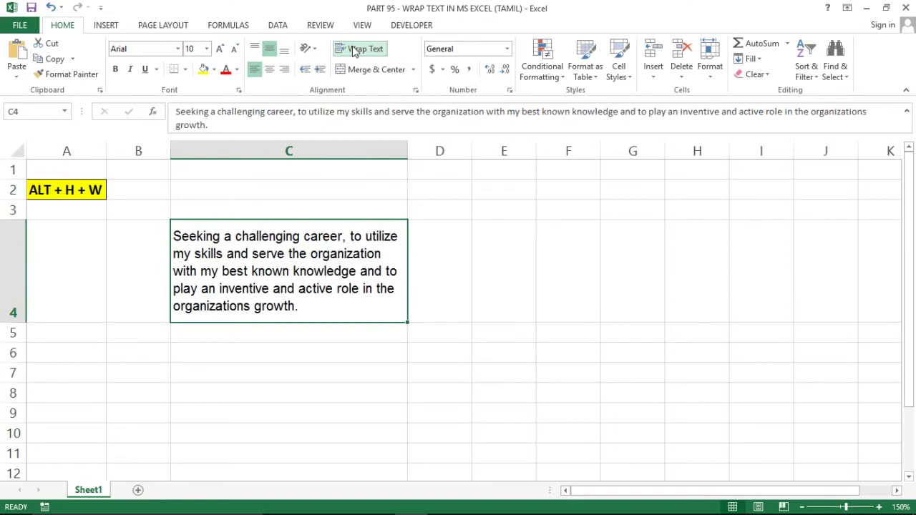
Step: Turn C4's wrapping off and back on with Alt+H+W, leaving five lines in a taller row 4
key("alt")
key("h")
key("w")
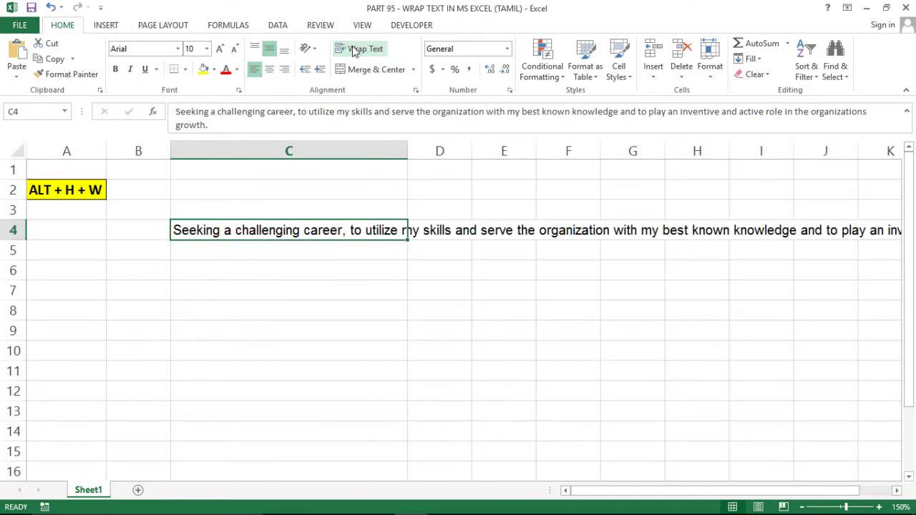
key("alt")
key("h")
key("w")
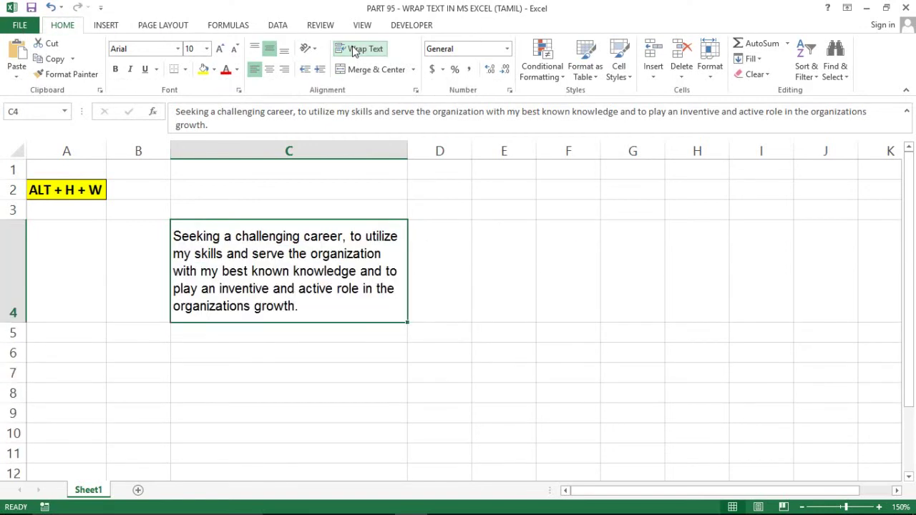
left_click(291, 191)
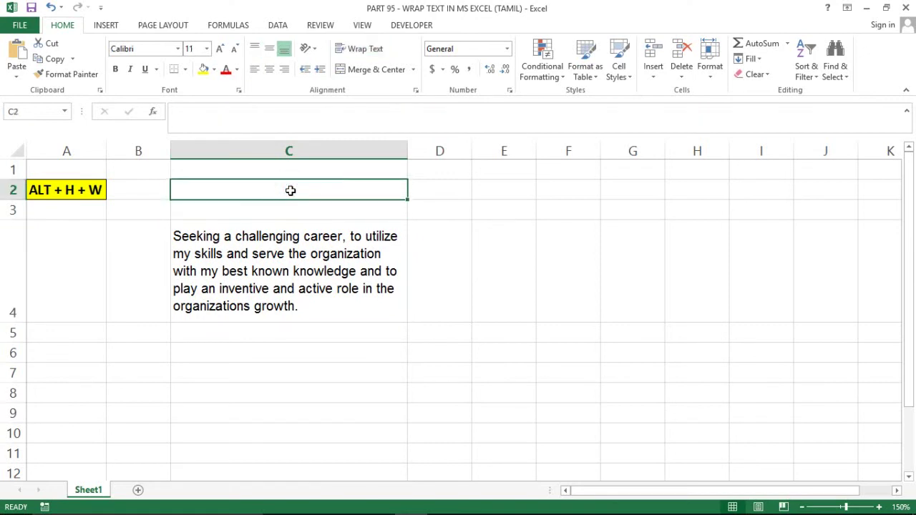
left_click(214, 218)
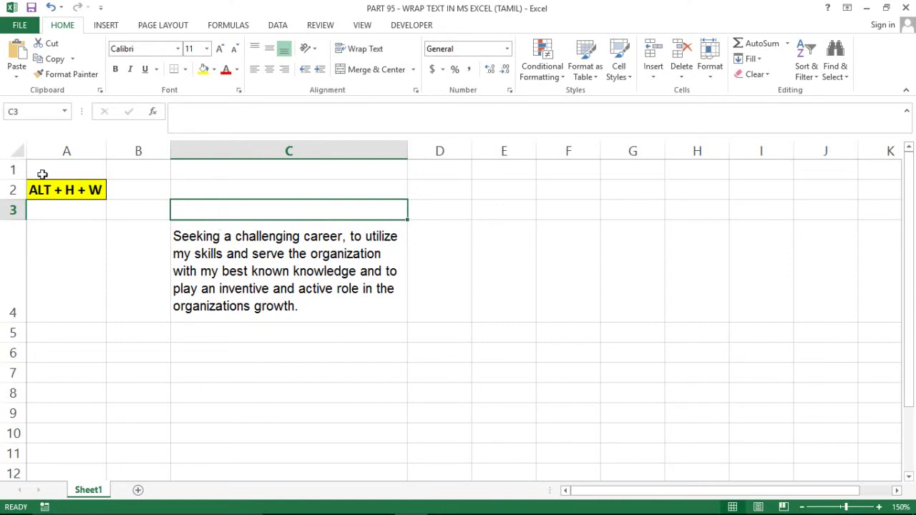
left_click(102, 166)
key("Right")
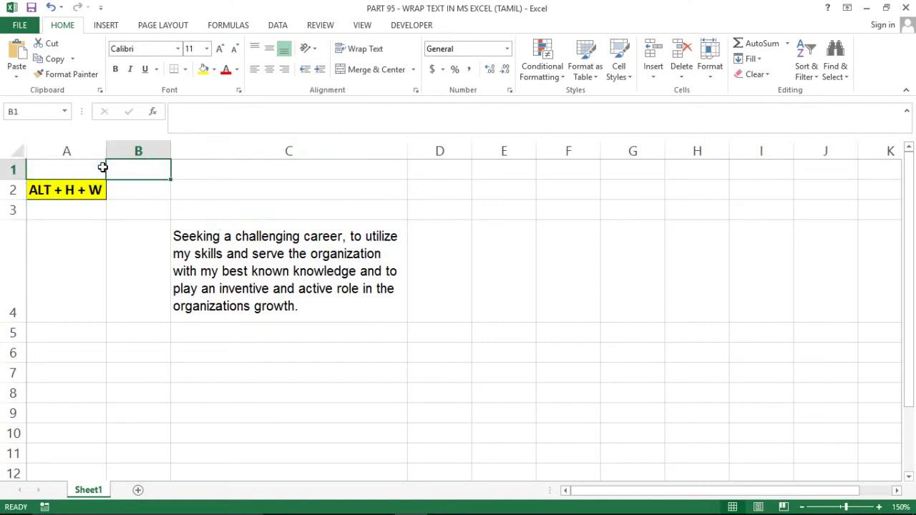
key("shift+Down")
key("shift+Down")
key("shift+Down")
key("shift+Down")
key("shift+Down")
key("shift+Down")
key("shift+Right")
key("shift+Right")
key("shift+Right")
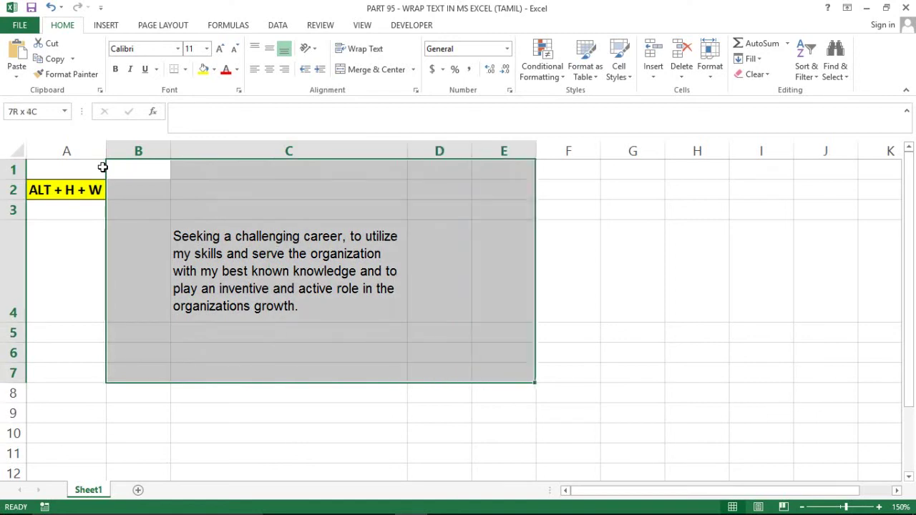
key("Right")
key("Down")
key("Down")
key("Down")
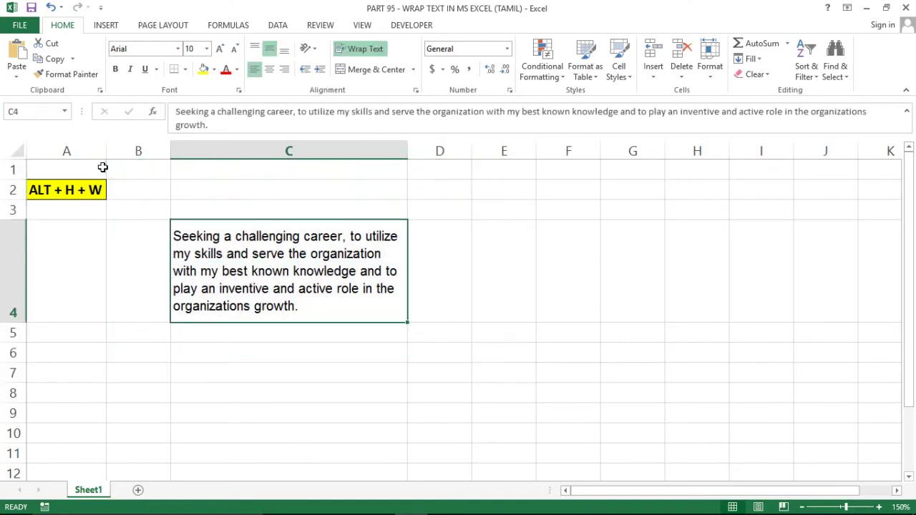
key("Left")
key("Left")
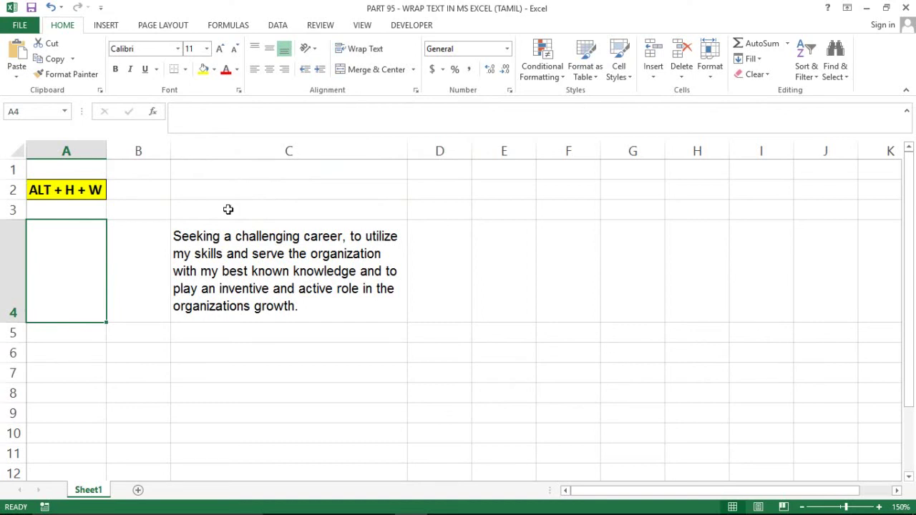
left_click(235, 236)
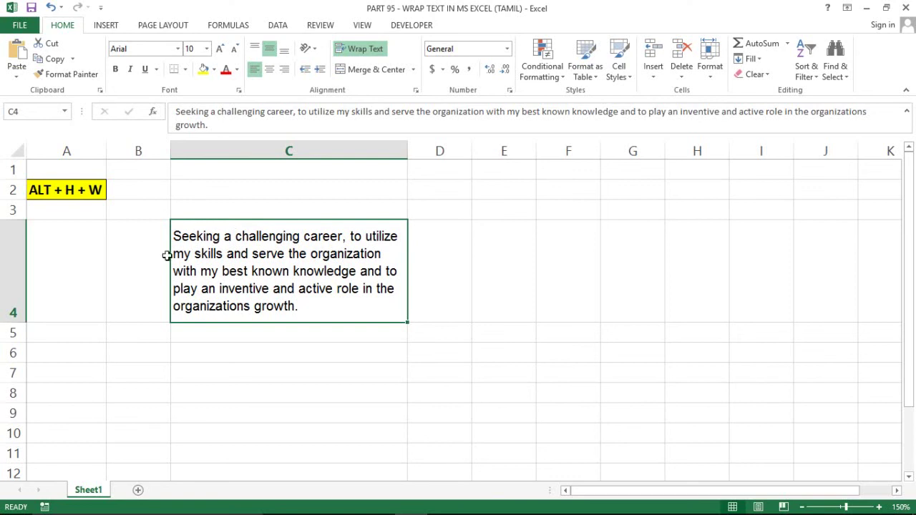
left_click(14, 251)
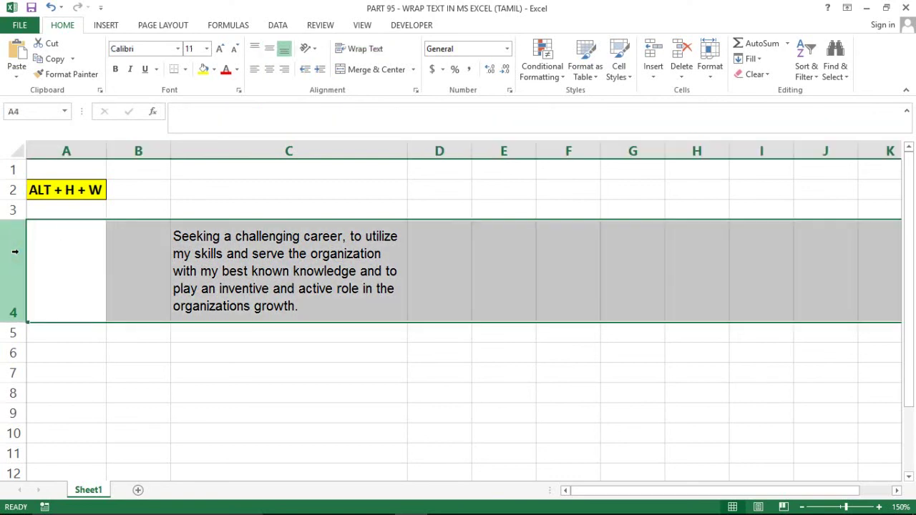
left_click(296, 429)
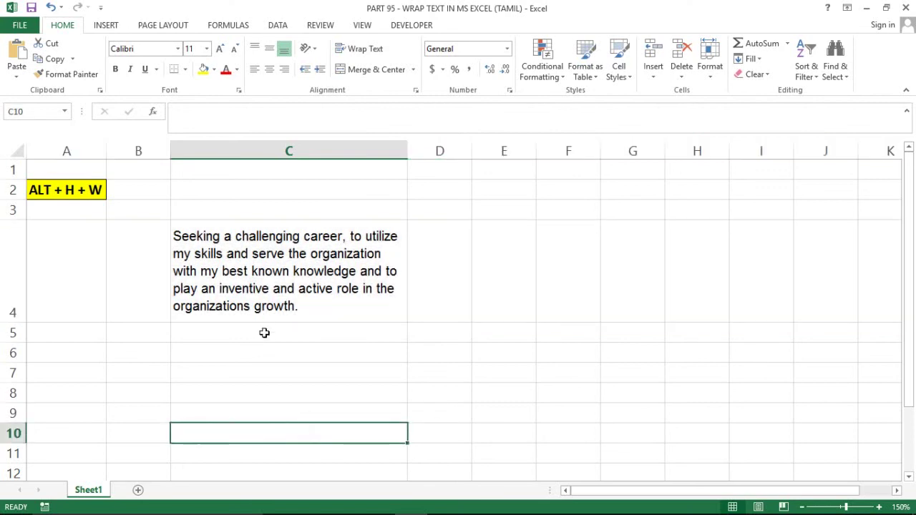
left_click(265, 332)
key("Up")
key("Down")
key("Down")
key("Down")
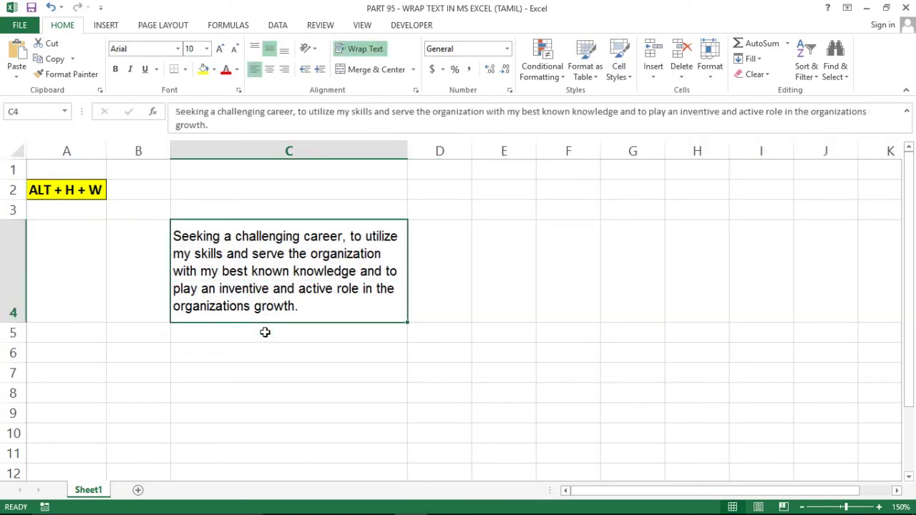
key("Left")
key("Up")
key("Up")
key("Up")
key("Right")
key("Right")
key("Down")
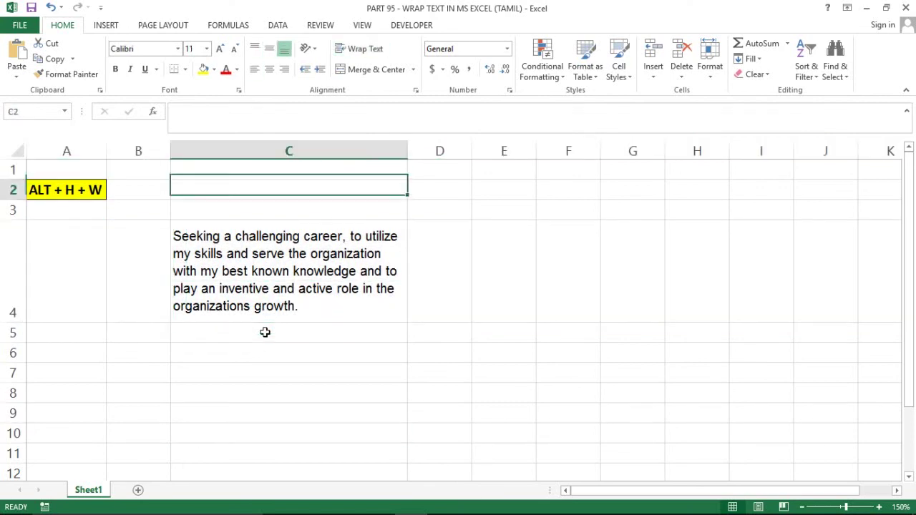
key("Up")
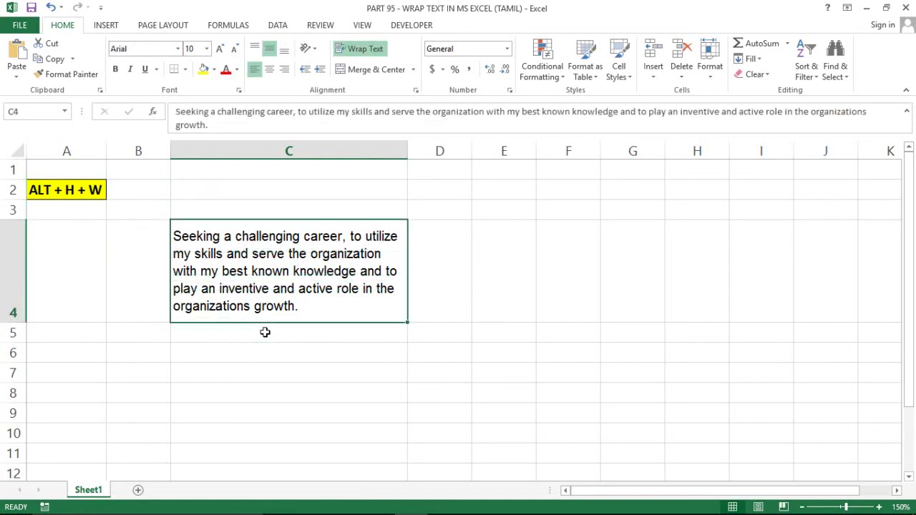